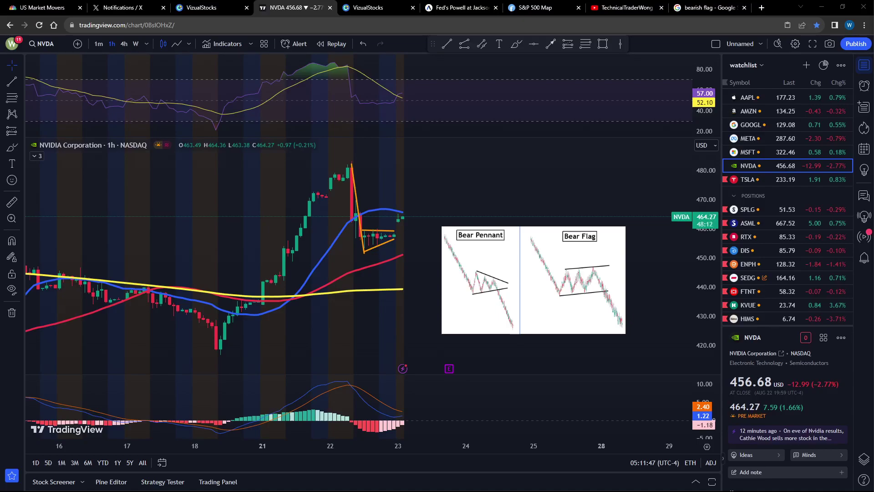
- Zoom the NVDA hourly chart, expand the collapsed '3' indicator legend, and pick the Rectangle tool
scroll(437, 196, up, 3)
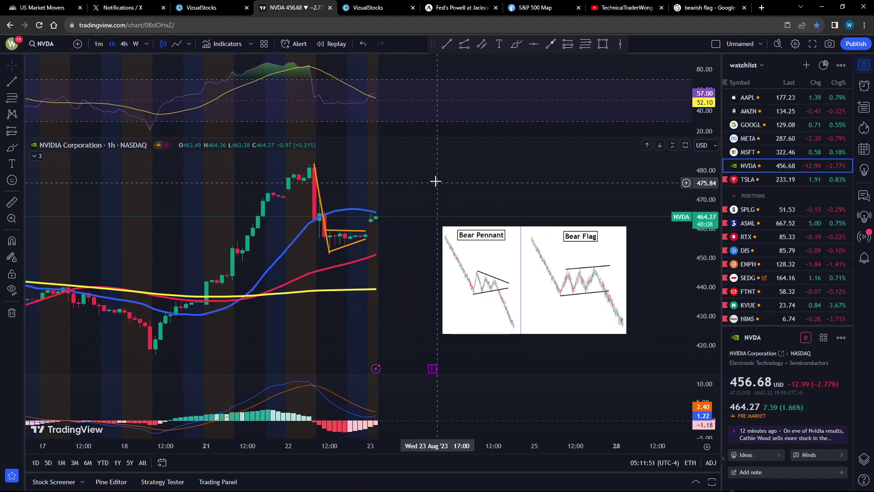
drag(436, 181, 456, 177)
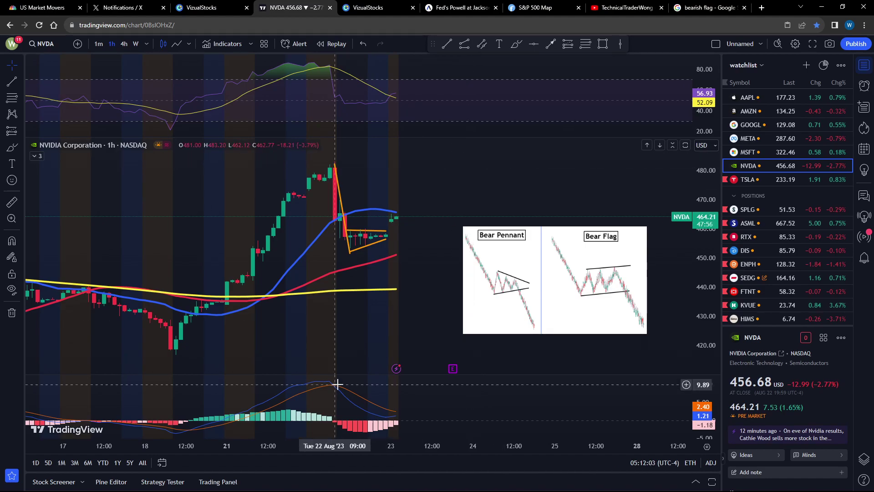
click(38, 157)
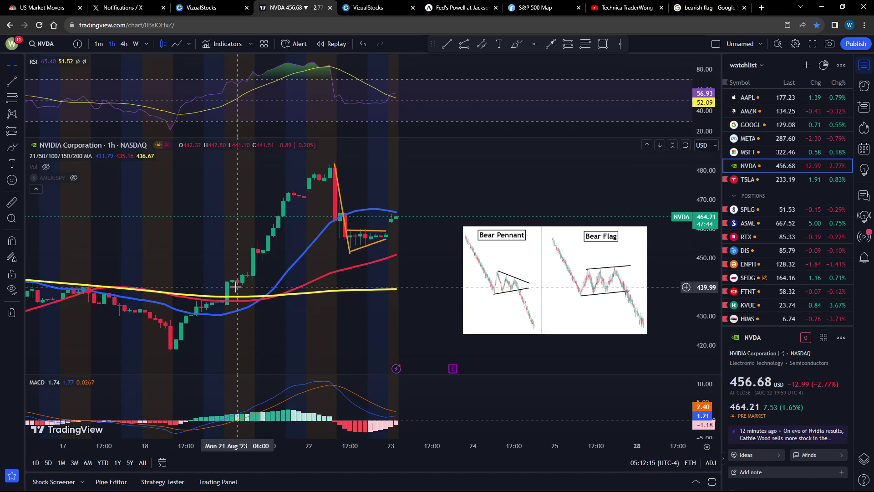
key(alt+shift+r)
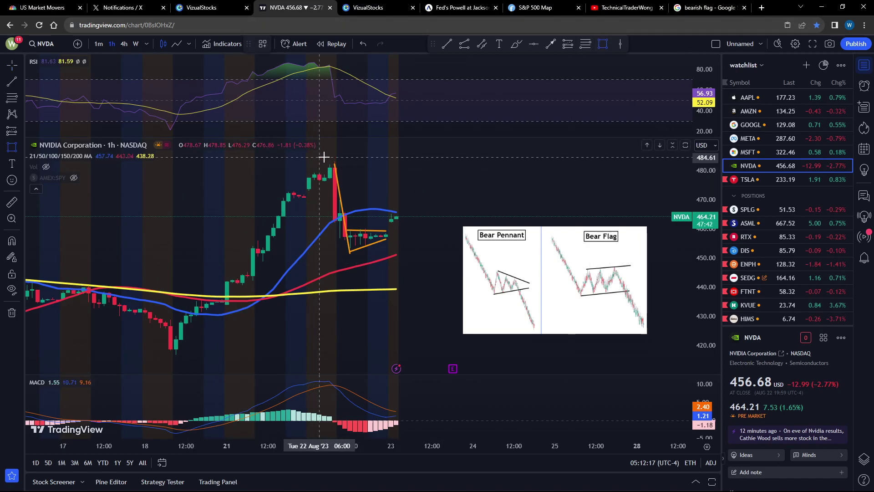
- Draw a purple 481–484 resistance box above the spike high and raise its lower edge
click(324, 158)
click(447, 172)
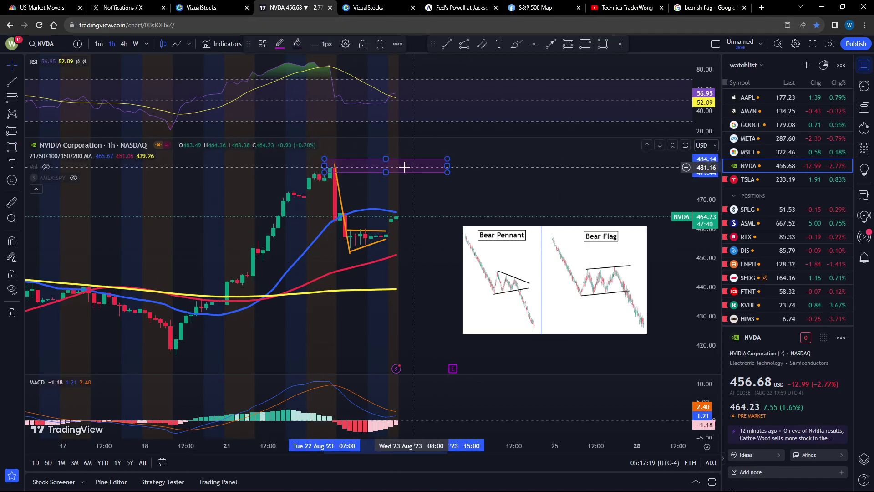
drag(386, 172, 386, 169)
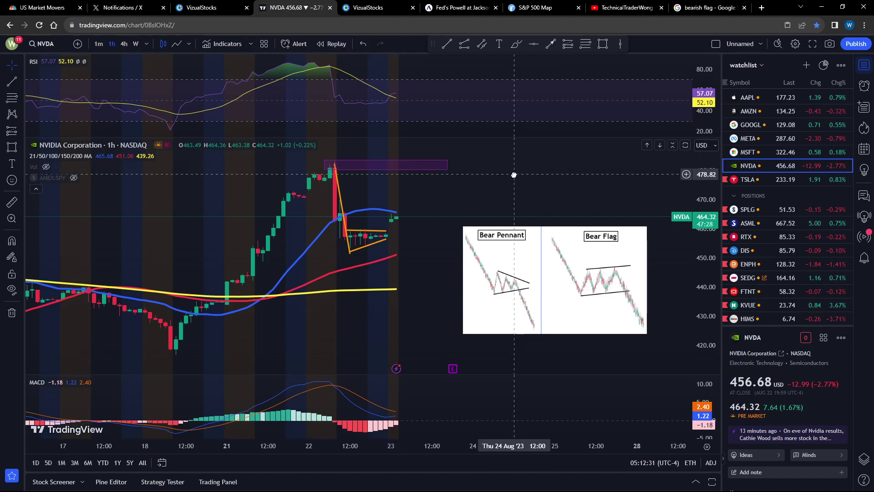
mouse_move(516, 165)
mouse_down()
mouse_move(499, 177)
mouse_move(510, 176)
mouse_up()
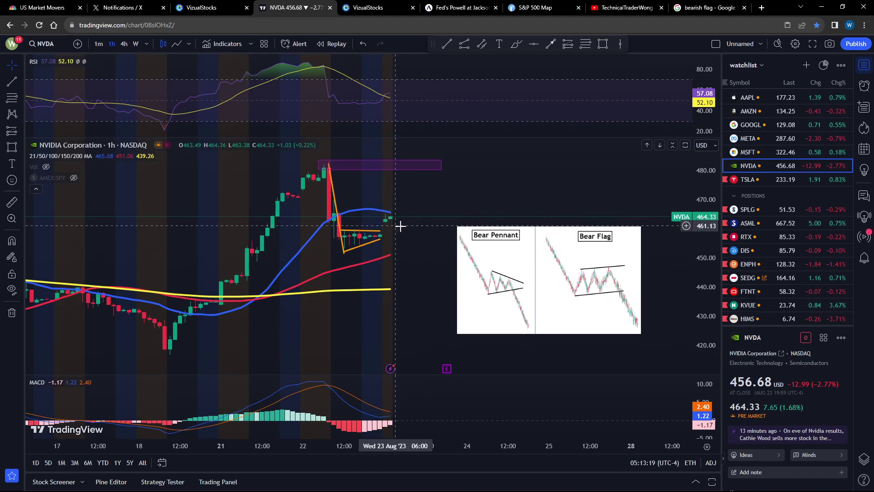
- Nudge the Bear Pennant picture left, pan the chart, and scroll the watchlist up toward SPY
drag(523, 261, 503, 261)
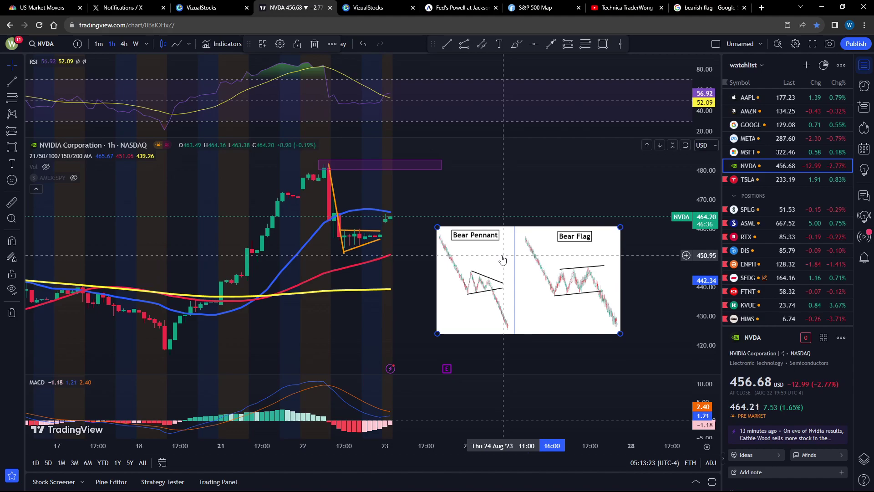
drag(504, 192, 495, 194)
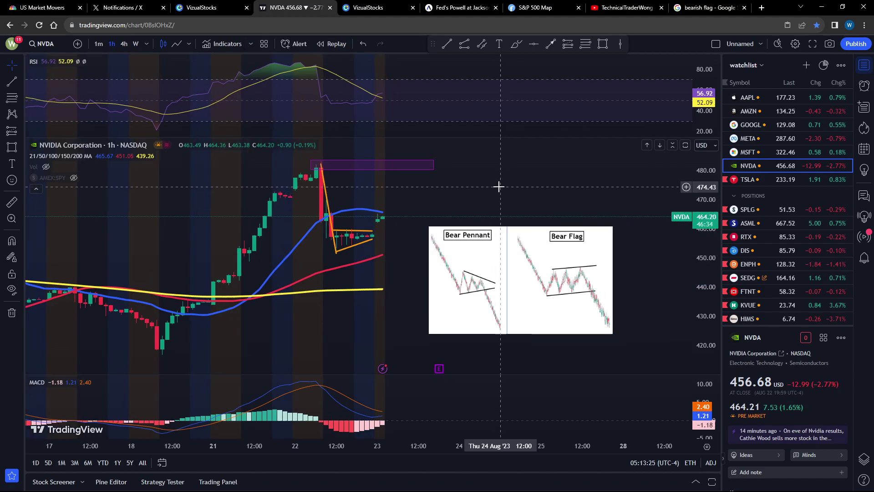
scroll(501, 205, down, 5)
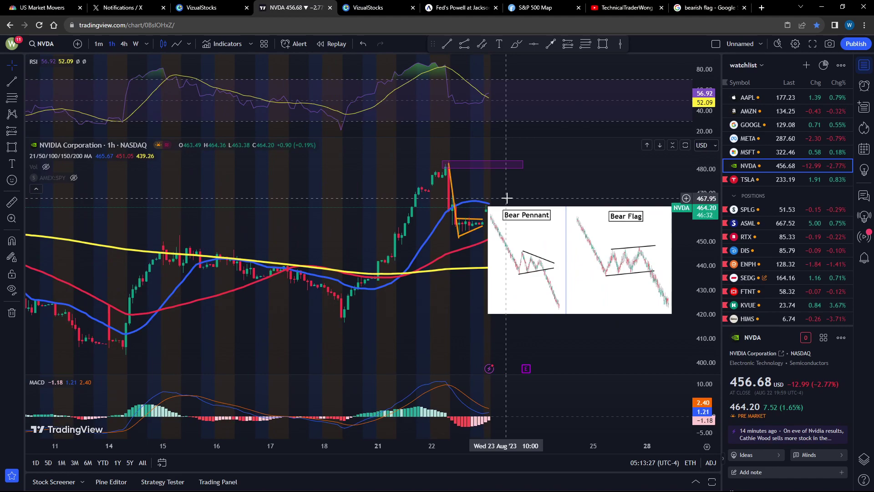
scroll(505, 198, up, 3)
drag(507, 198, 493, 200)
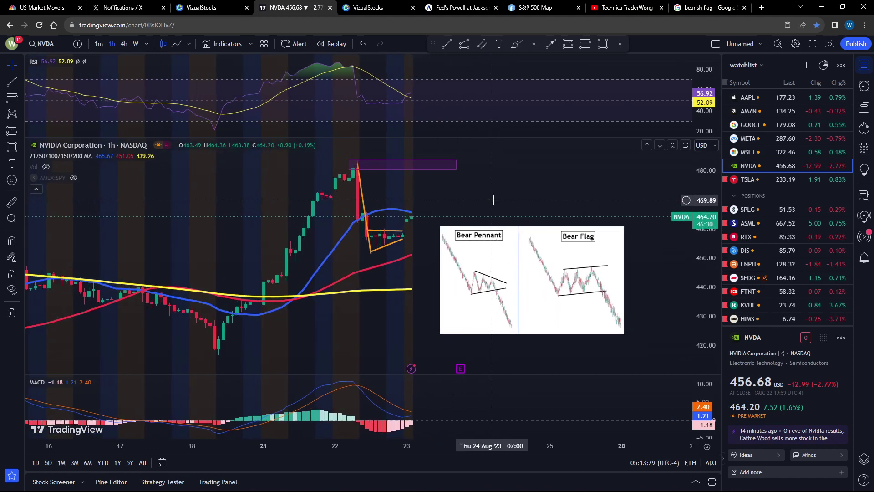
scroll(776, 206, up, 2)
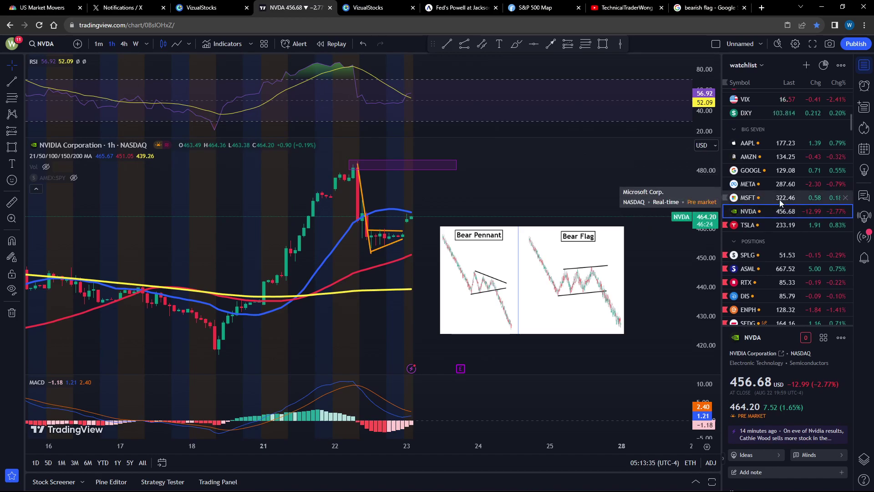
scroll(767, 195, up, 4)
- Show SPY on the 4-hour timeframe and zoom in on recent candles
click(772, 163)
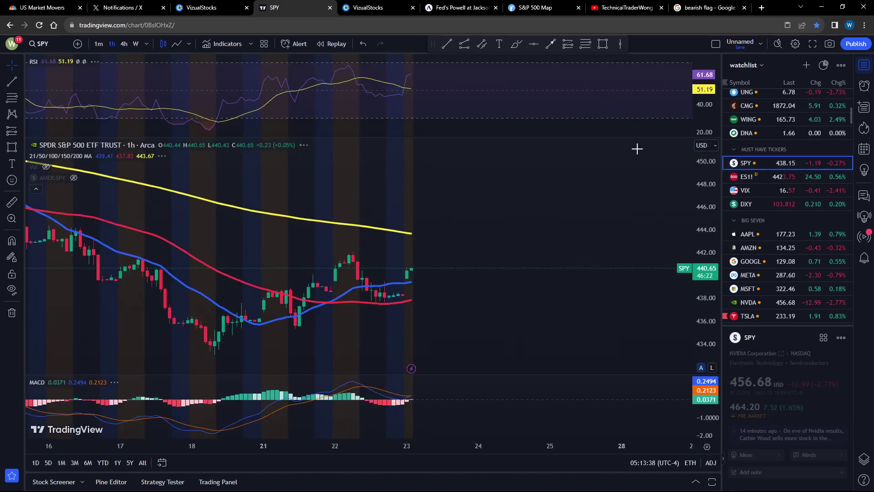
click(123, 43)
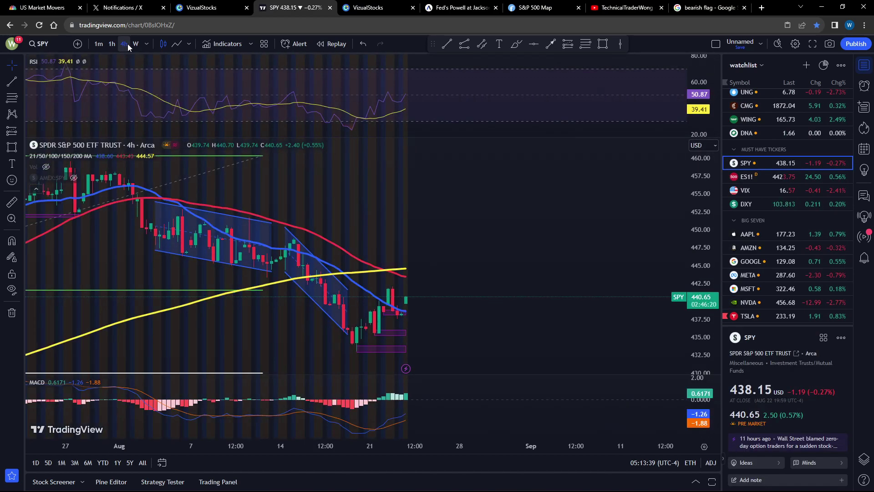
scroll(433, 198, up, 1)
scroll(460, 204, up, 1)
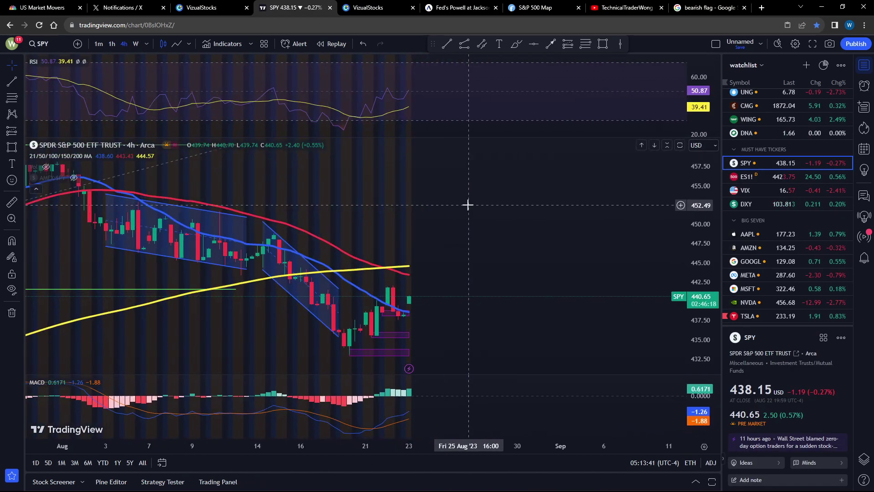
- Review SPY on the weekly chart, then bring NVDA back up
click(138, 50)
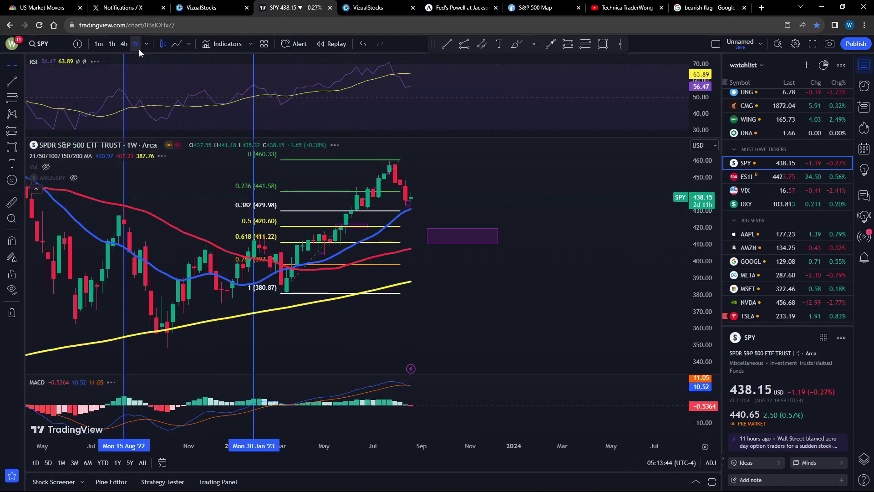
drag(449, 156, 514, 171)
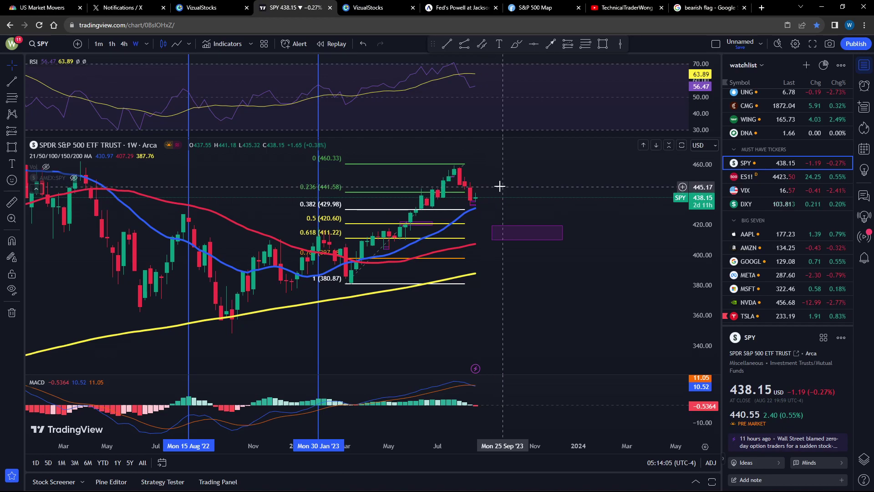
scroll(775, 219, down, 4)
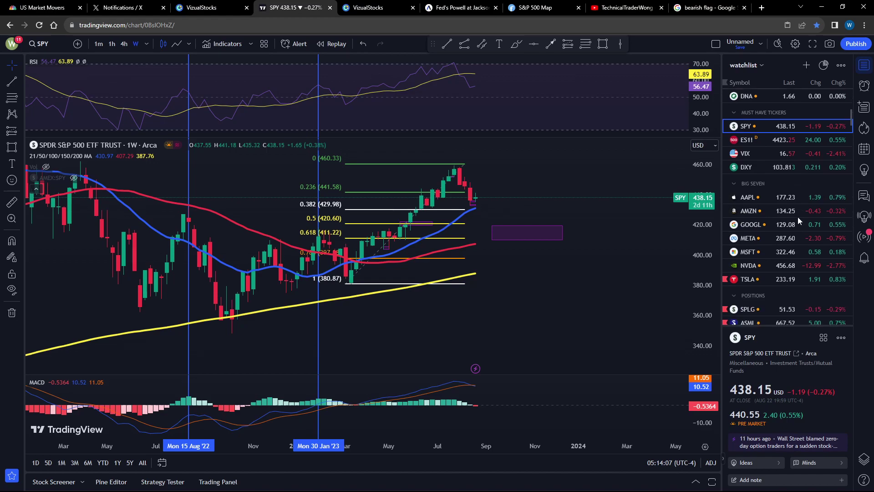
click(778, 211)
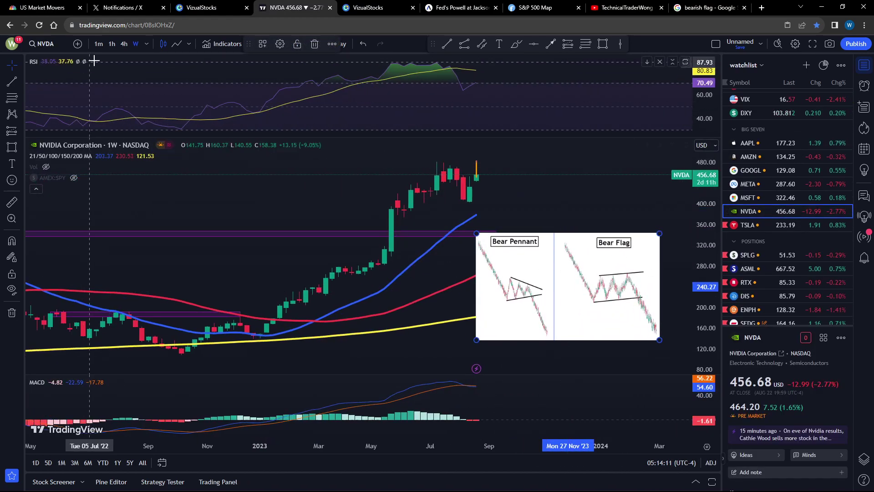
- Put NVDA on 1-hour candles, leave empty space on the right, and zoom into recent bars
click(111, 45)
drag(517, 206, 458, 208)
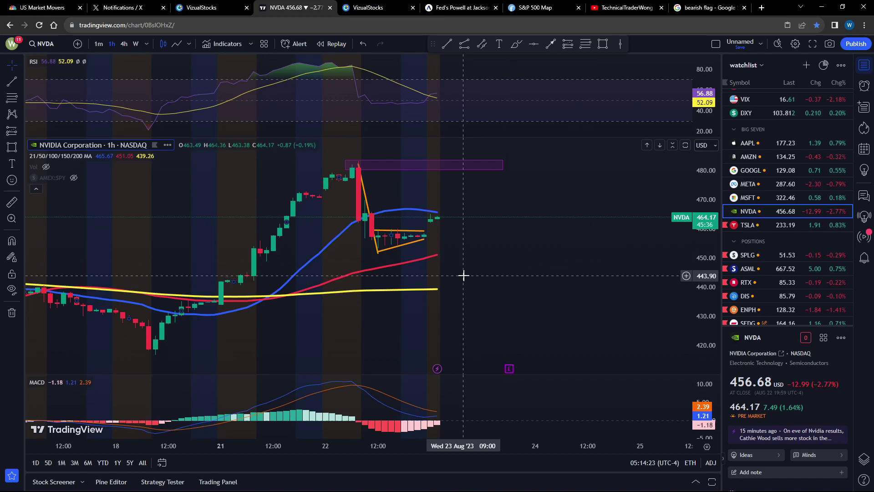
scroll(554, 264, up, 2)
scroll(556, 264, up, 2)
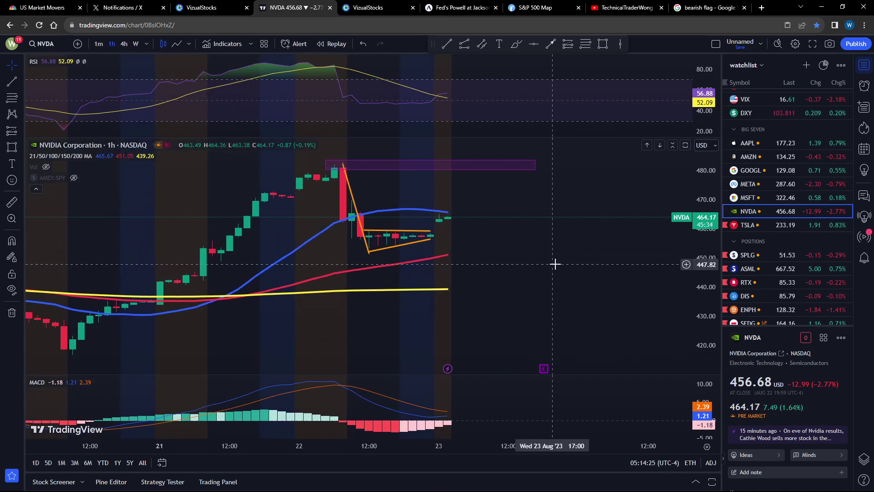
scroll(555, 263, up, 3)
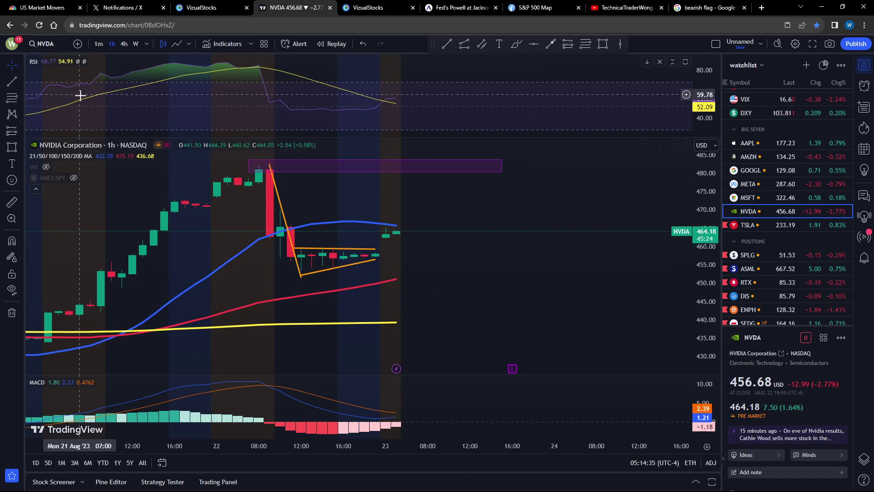
- Paste the Bear Pennant/Bear Flag picture onto the NVDA chart and move it right
scroll(328, 205, down, 5)
right_click(416, 241)
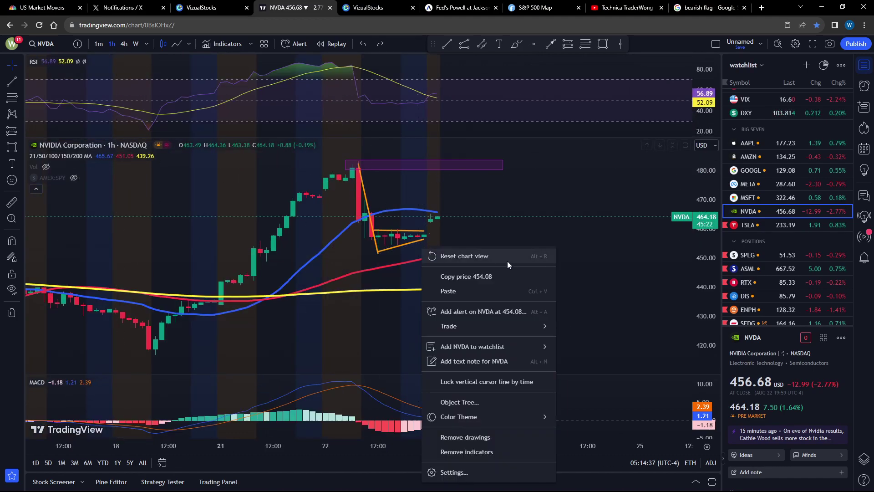
click(483, 290)
drag(360, 255, 492, 259)
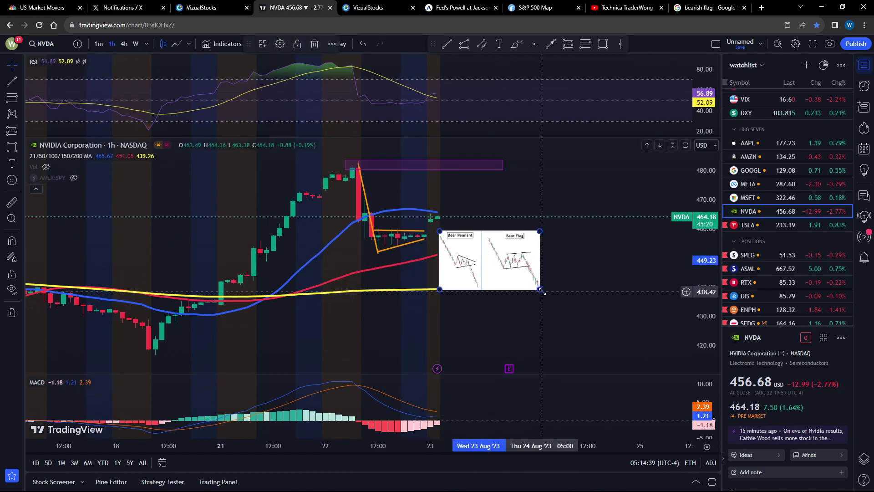
- Enlarge the reference picture and set it beside the NVDA pennant
drag(527, 288, 649, 351)
drag(576, 196, 544, 195)
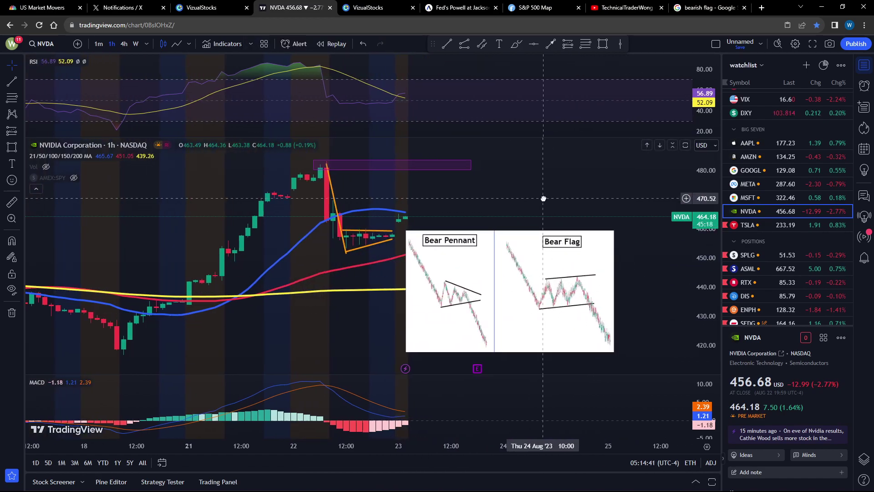
drag(476, 272, 496, 272)
drag(500, 199, 478, 199)
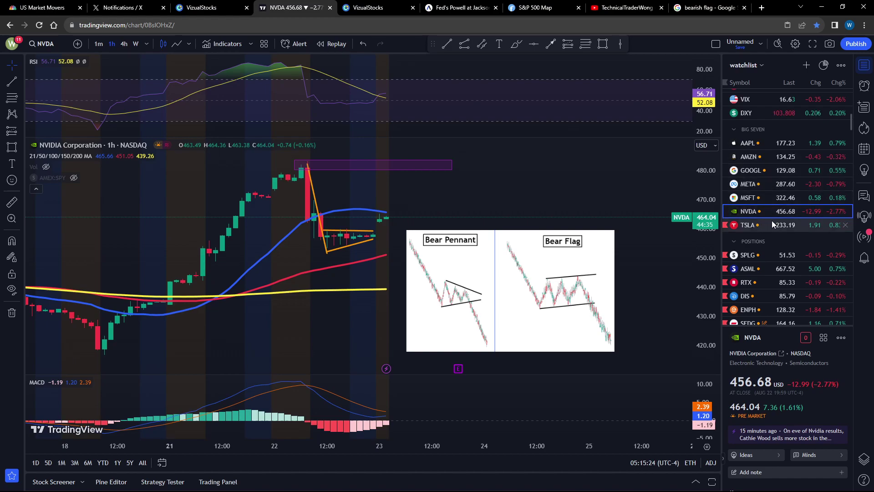
- Bring up GOOGL on 4-hour candles, passing through META on the way
click(774, 184)
click(775, 173)
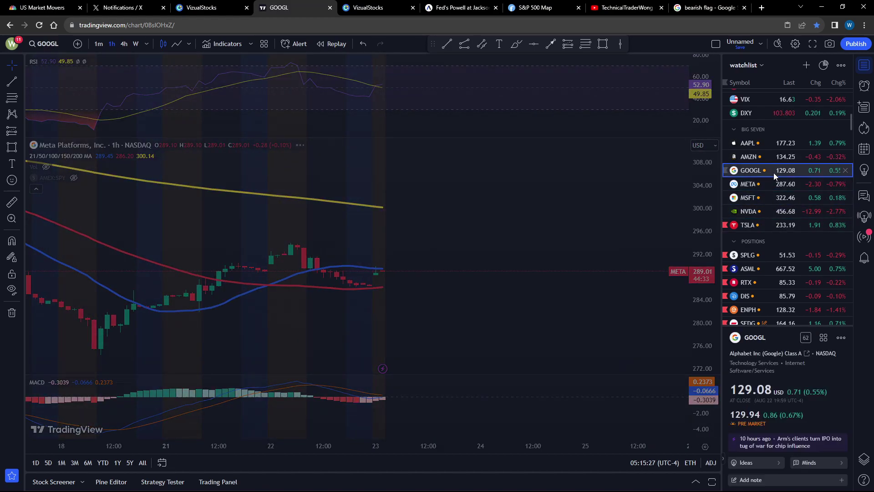
click(124, 43)
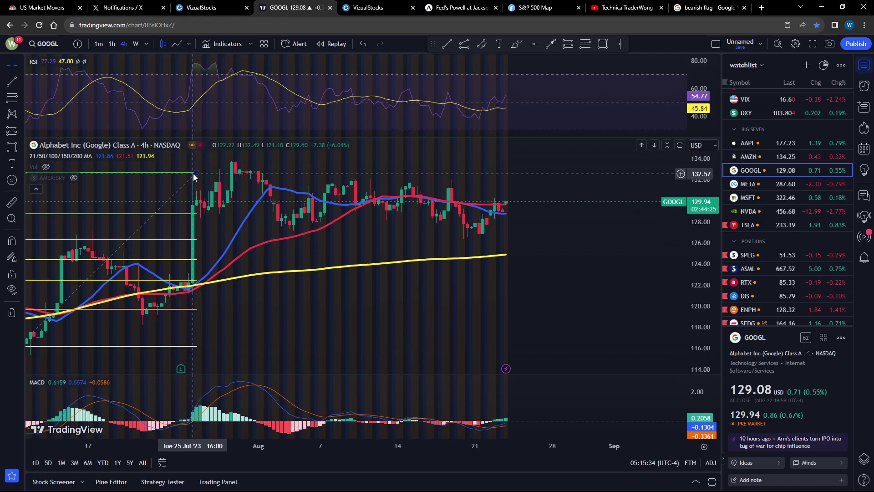
- Measure GOOGL's roughly 9.4% late-July jump from about 120.94, then zoom out
click(12, 202)
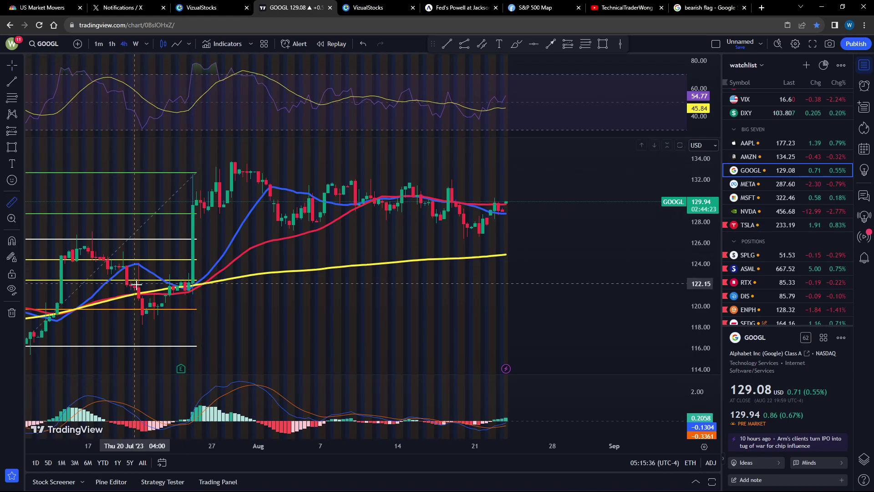
click(194, 296)
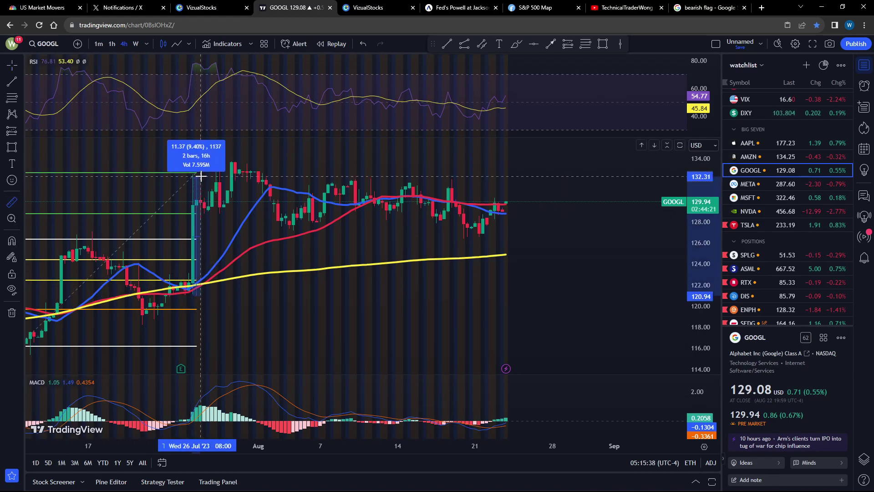
click(200, 176)
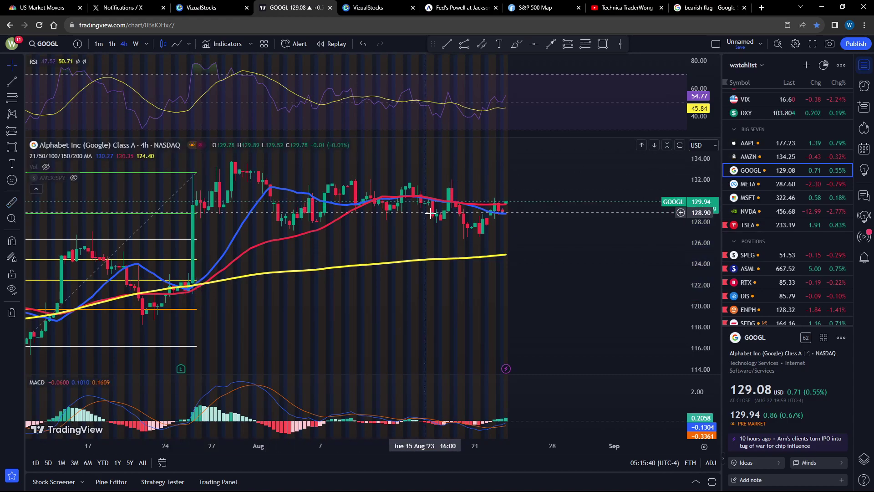
scroll(546, 216, down, 3)
scroll(557, 234, down, 2)
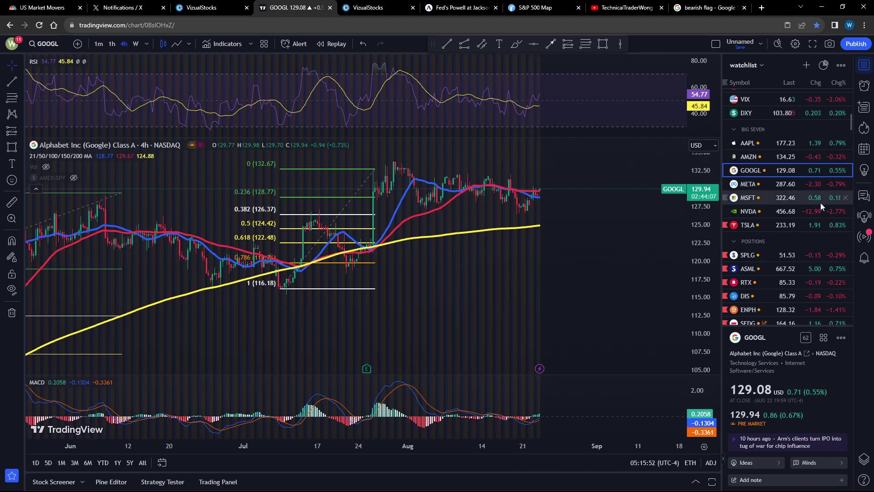
- Show AMZN, zoom into its recent 4-hour candles, then switch to SPY
click(805, 157)
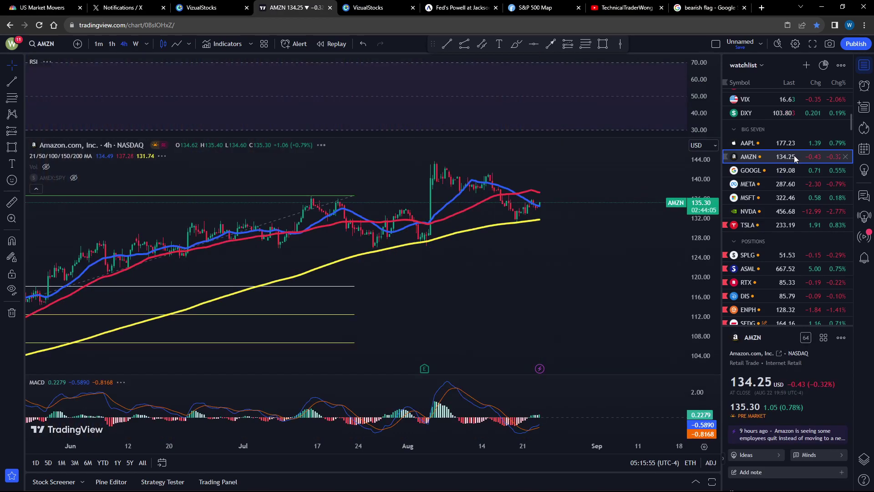
scroll(439, 235, up, 3)
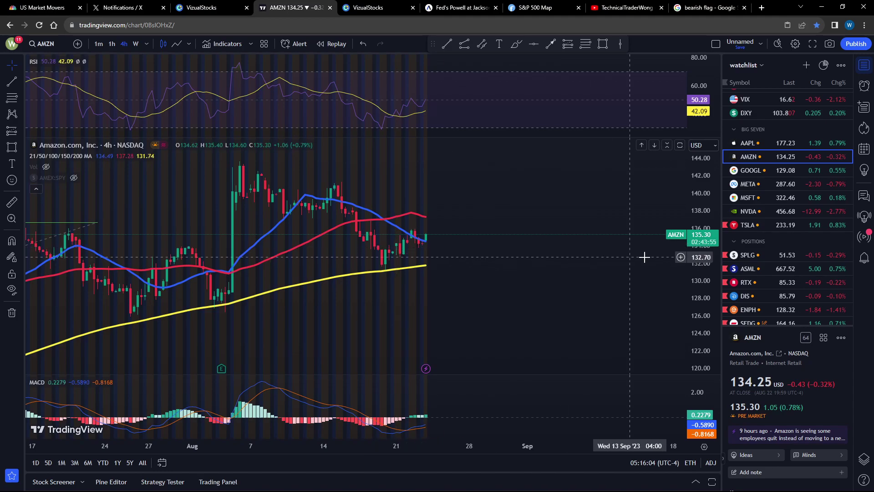
scroll(772, 181, up, 1)
scroll(772, 181, up, 1)
click(773, 165)
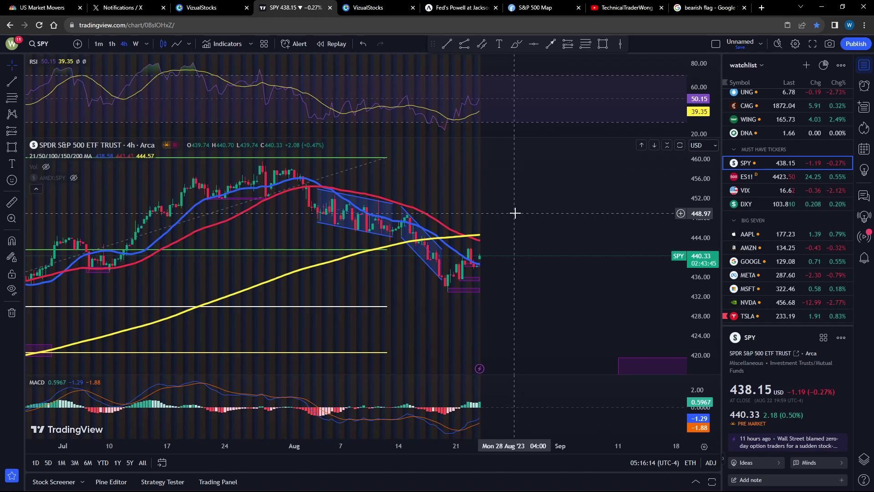
- Zoom in on the SPY 4-hour chart, then switch to NVDA
scroll(541, 208, up, 1)
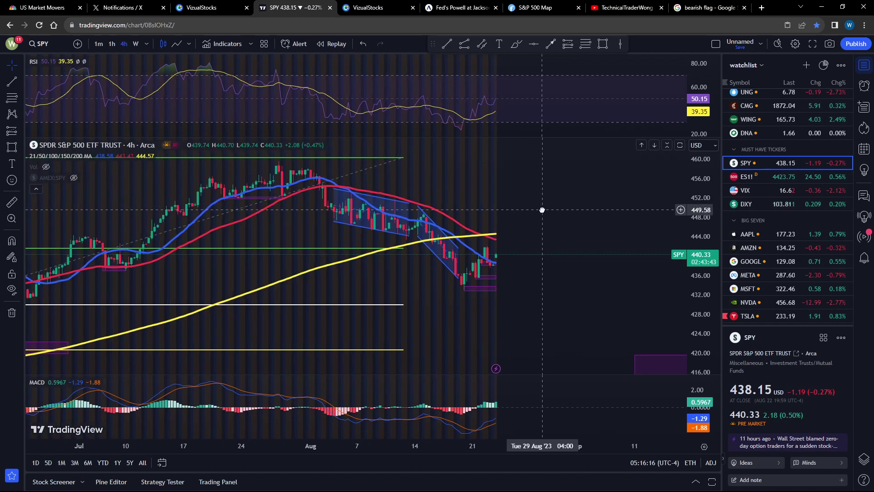
scroll(542, 207, up, 1)
scroll(542, 207, up, 1)
scroll(546, 223, up, 1)
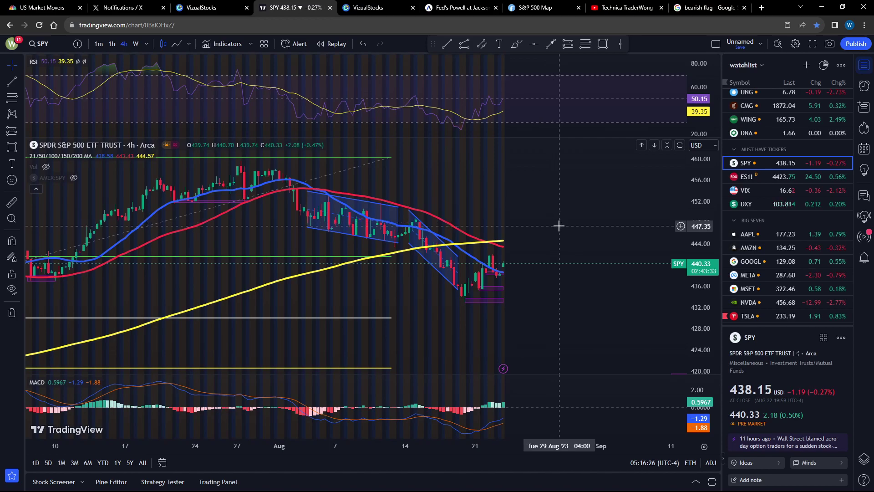
click(792, 303)
- Paste the Bear Pennant vs Bear Flag image onto NVDA's right side
key(ctrl+v)
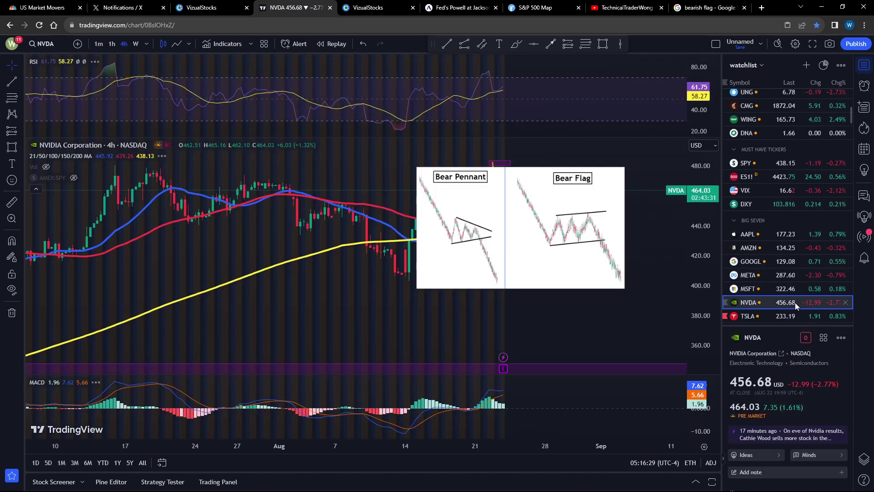
drag(598, 269, 661, 319)
scroll(558, 195, up, 3)
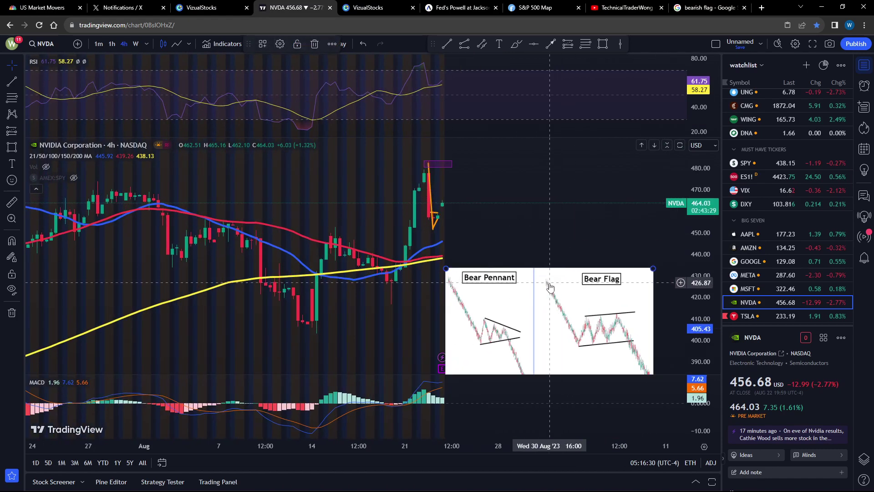
- Bring up the US Dollar Index (DXY) and show the SPY comparison line
click(758, 205)
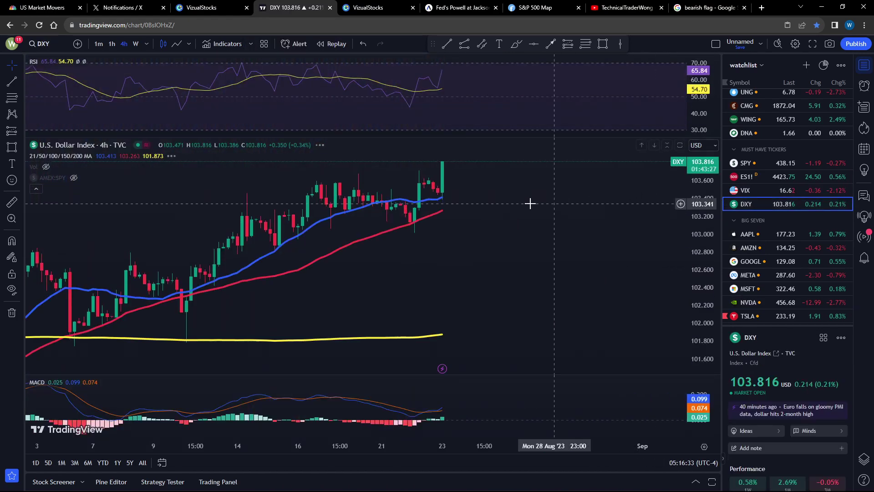
scroll(474, 196, down, 3)
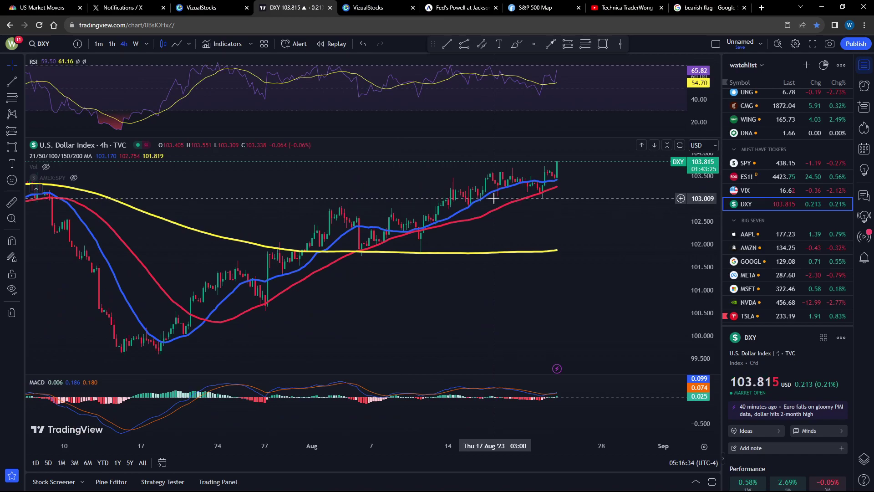
scroll(483, 196, down, 3)
click(87, 177)
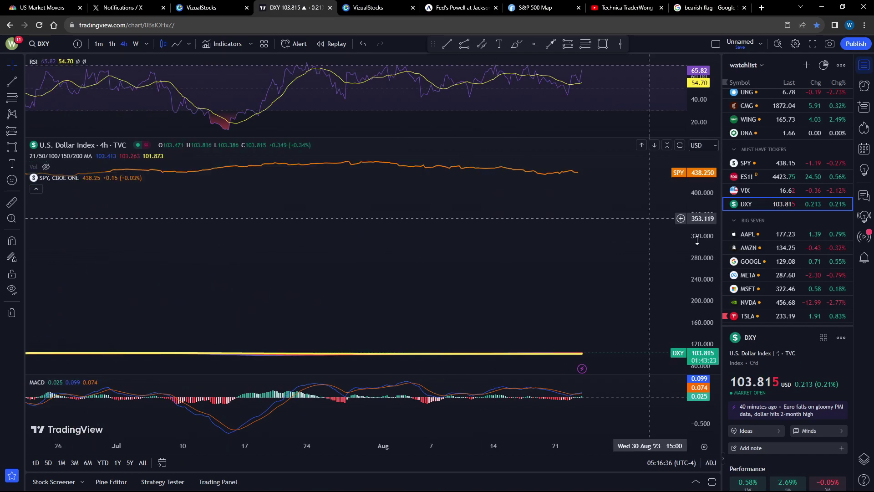
- Set the price scale to percent and show one year of daily candles
right_click(700, 281)
click(735, 347)
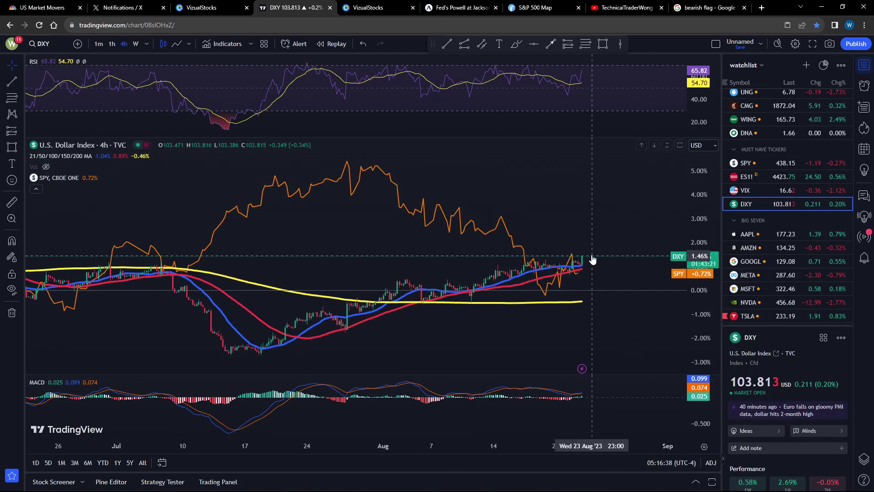
click(117, 462)
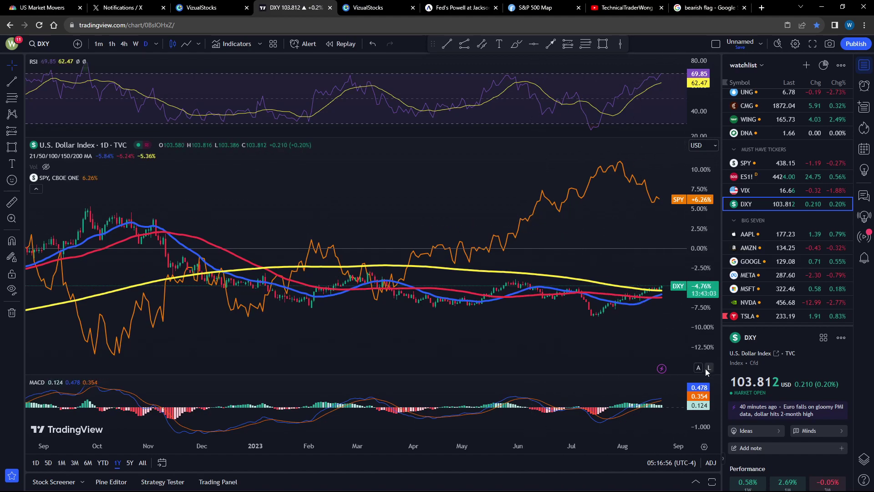
- Turn off percent scale, hide the SPY comparison line and auto-fit the price scale
click(699, 367)
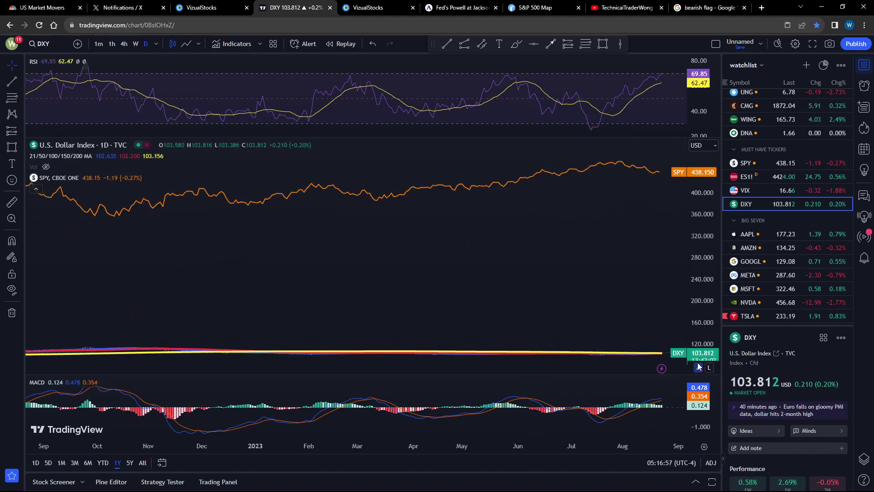
right_click(703, 318)
click(86, 177)
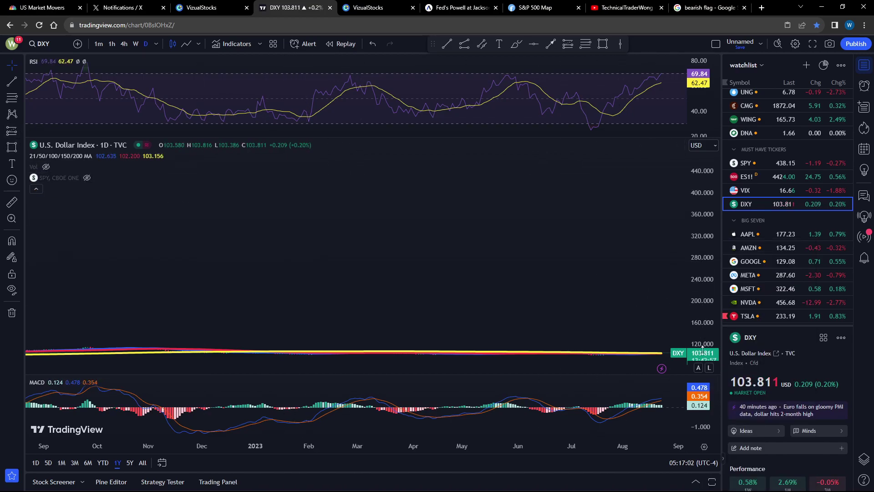
click(698, 368)
- Check DXY on 1-hour candles, then return to NVDA's hourly chart from the watchlist
scroll(601, 246, up, 3)
scroll(598, 240, up, 2)
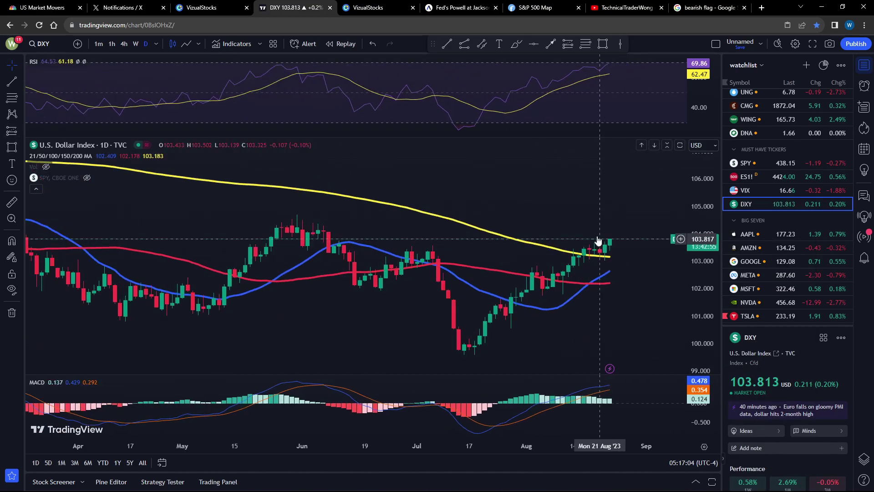
click(113, 48)
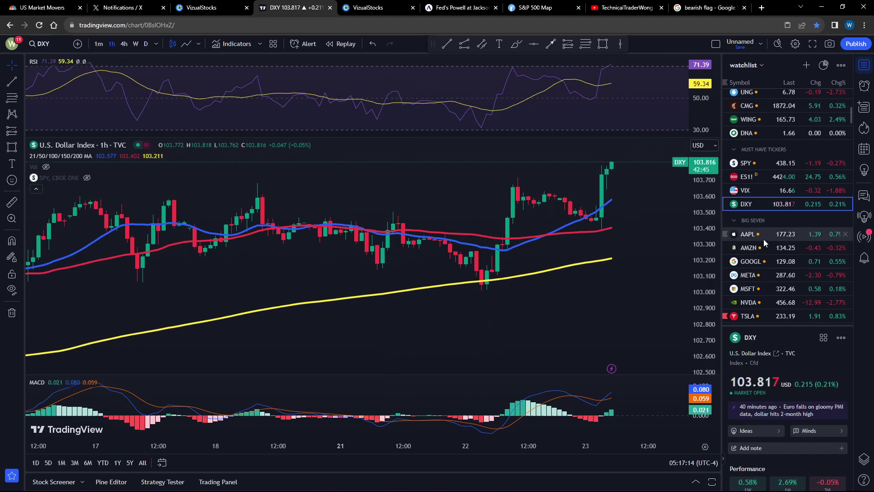
scroll(770, 246, down, 1)
click(779, 257)
drag(637, 249, 596, 254)
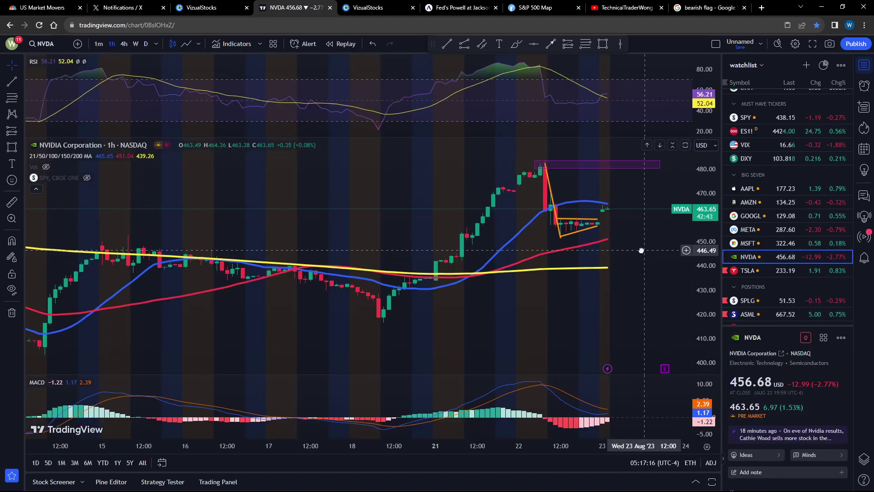
scroll(597, 256, up, 3)
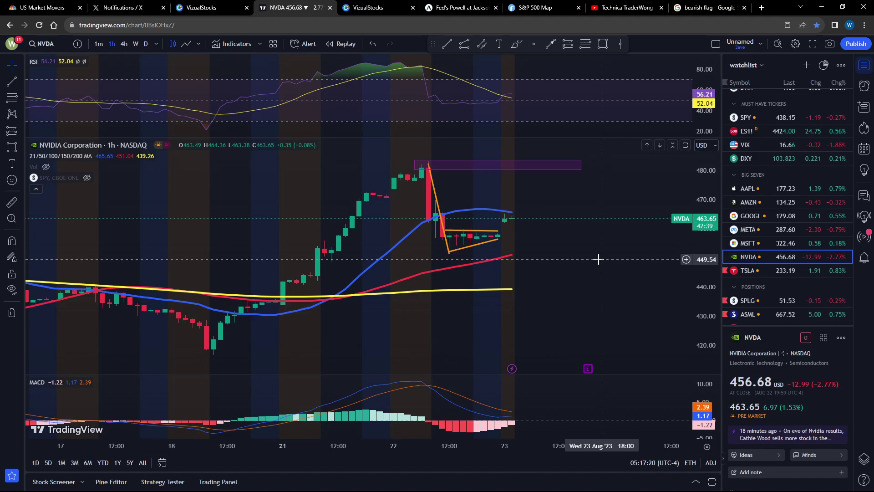
scroll(538, 242, down, 1)
scroll(538, 242, down, 1)
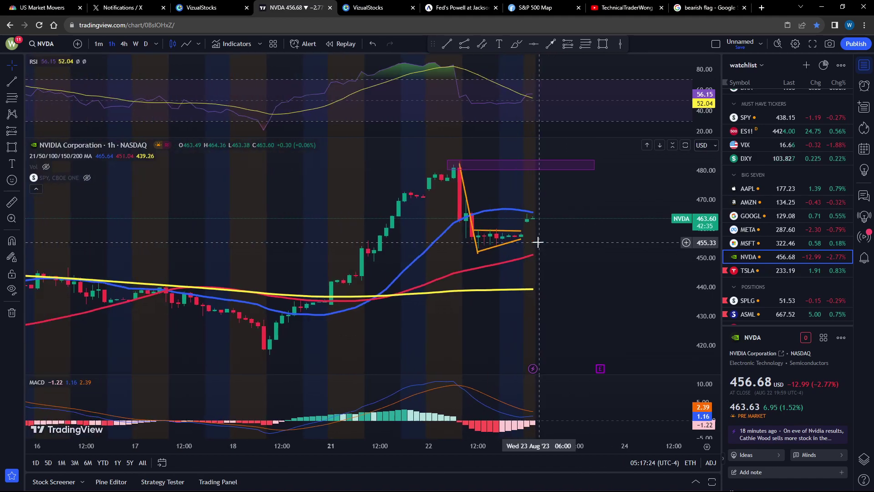
scroll(537, 243, up, 1)
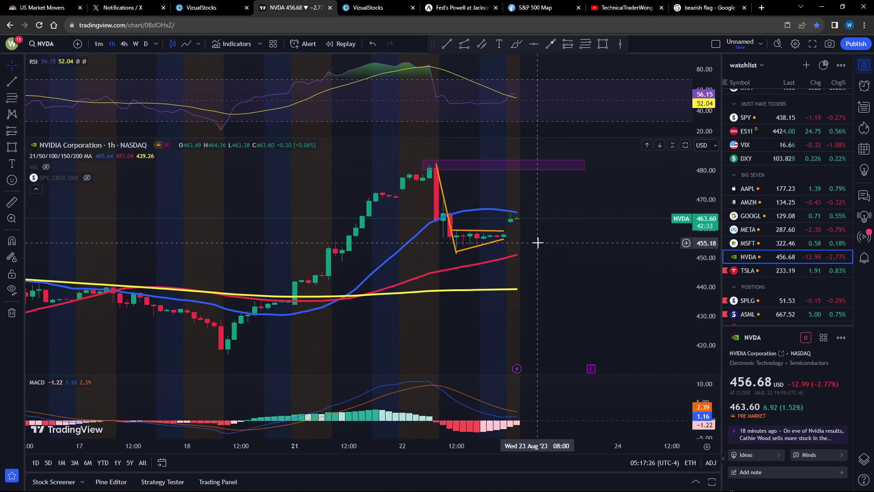